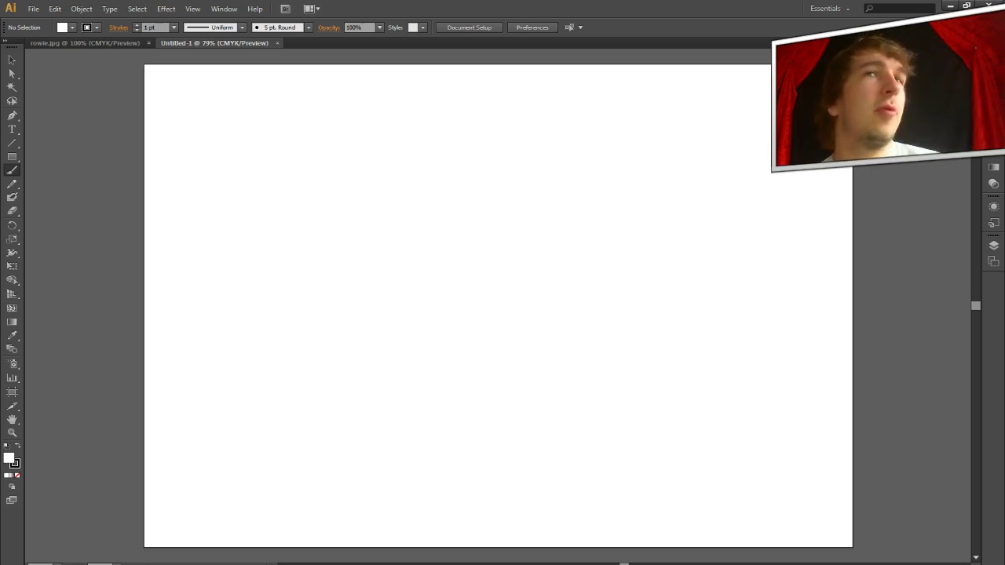
Step: Paint SpongeBob's face in black brush strokes: long nose, two round eyes with pupils, freckled cheek, smile, two teeth and chin line
{"action": "mouse_move", "coordinate": [456, 246]}
{"action": "left_mouse_down"}
{"action": "mouse_move", "coordinate": [392, 237]}
{"action": "mouse_move", "coordinate": [366, 242]}
{"action": "mouse_move", "coordinate": [365, 259]}
{"action": "mouse_move", "coordinate": [400, 271]}
{"action": "mouse_move", "coordinate": [456, 256]}
{"action": "left_mouse_up"}
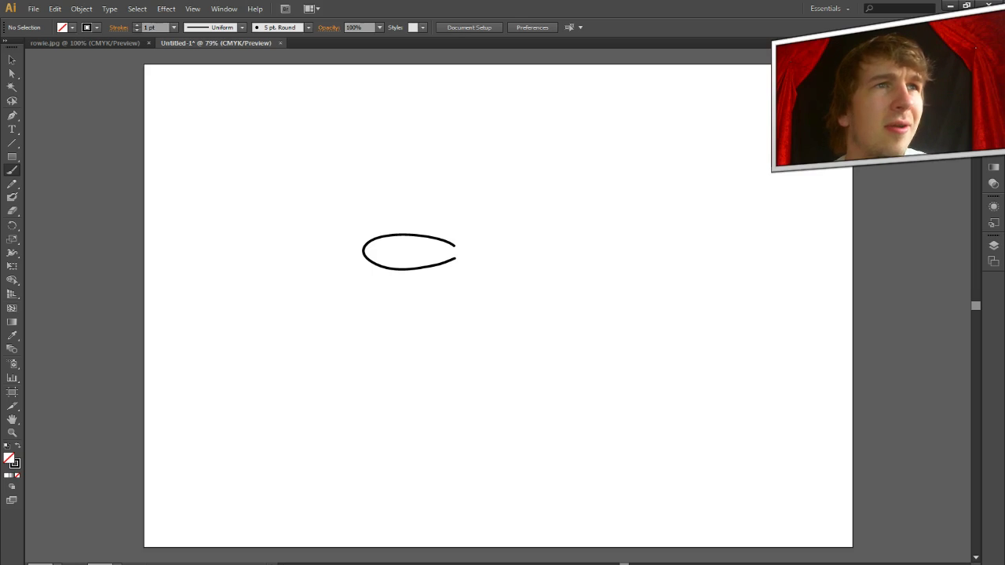
{"action": "mouse_move", "coordinate": [460, 246]}
{"action": "left_mouse_down"}
{"action": "mouse_move", "coordinate": [446, 213]}
{"action": "mouse_move", "coordinate": [461, 206]}
{"action": "mouse_move", "coordinate": [484, 209]}
{"action": "mouse_move", "coordinate": [490, 226]}
{"action": "mouse_move", "coordinate": [479, 243]}
{"action": "mouse_move", "coordinate": [457, 246]}
{"action": "mouse_move", "coordinate": [501, 242]}
{"action": "mouse_move", "coordinate": [491, 220]}
{"action": "mouse_move", "coordinate": [507, 205]}
{"action": "mouse_move", "coordinate": [534, 220]}
{"action": "mouse_move", "coordinate": [520, 245]}
{"action": "mouse_move", "coordinate": [464, 226]}
{"action": "mouse_move", "coordinate": [517, 225]}
{"action": "left_mouse_up"}
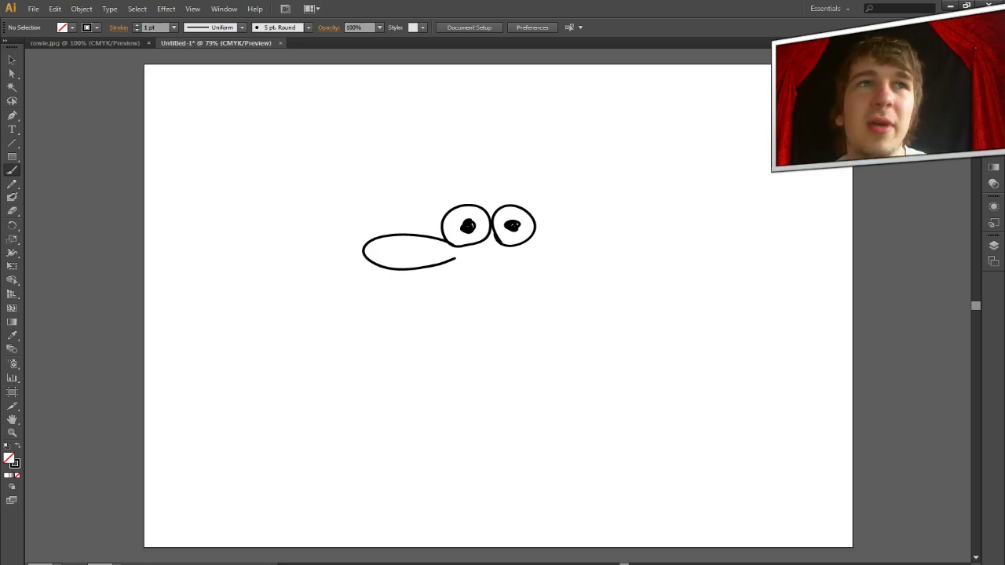
{"action": "mouse_move", "coordinate": [518, 250]}
{"action": "left_mouse_down"}
{"action": "mouse_move", "coordinate": [540, 232]}
{"action": "mouse_move", "coordinate": [561, 246]}
{"action": "mouse_move", "coordinate": [559, 259]}
{"action": "left_mouse_up"}
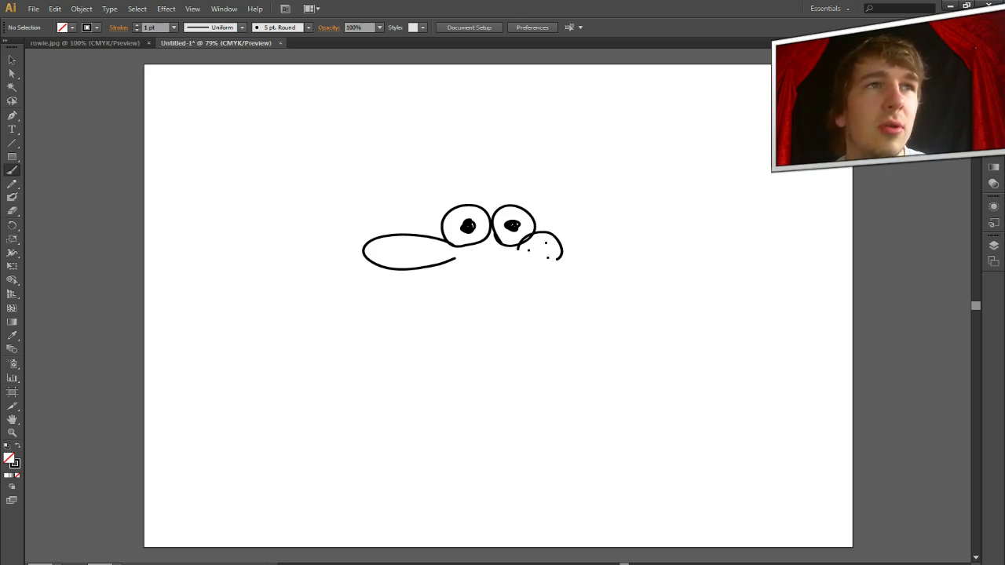
{"action": "mouse_move", "coordinate": [437, 269]}
{"action": "left_mouse_down"}
{"action": "mouse_move", "coordinate": [433, 281]}
{"action": "mouse_move", "coordinate": [469, 285]}
{"action": "mouse_move", "coordinate": [533, 261]}
{"action": "left_mouse_up"}
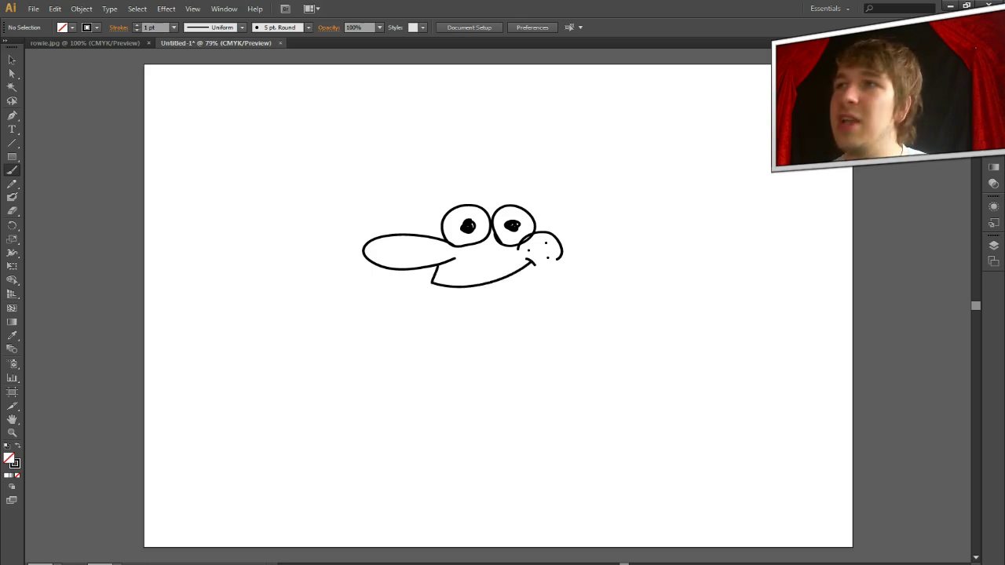
{"action": "mouse_move", "coordinate": [443, 300]}
{"action": "left_mouse_down"}
{"action": "mouse_move", "coordinate": [457, 304]}
{"action": "mouse_move", "coordinate": [463, 286]}
{"action": "mouse_move", "coordinate": [490, 304]}
{"action": "mouse_move", "coordinate": [496, 284]}
{"action": "left_mouse_up"}
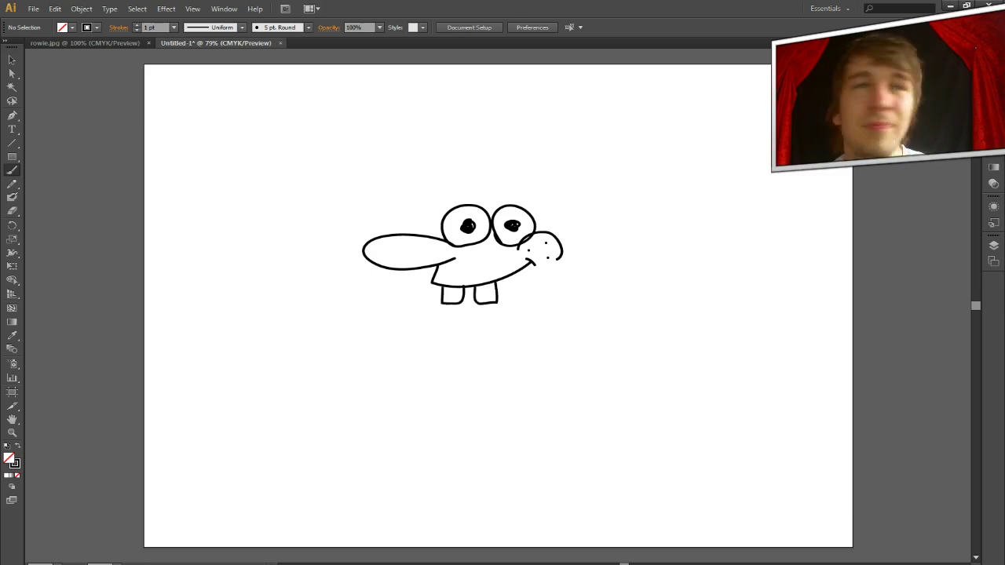
{"action": "mouse_move", "coordinate": [435, 308]}
{"action": "left_mouse_down"}
{"action": "mouse_move", "coordinate": [464, 319]}
{"action": "mouse_move", "coordinate": [508, 310]}
{"action": "left_mouse_up"}
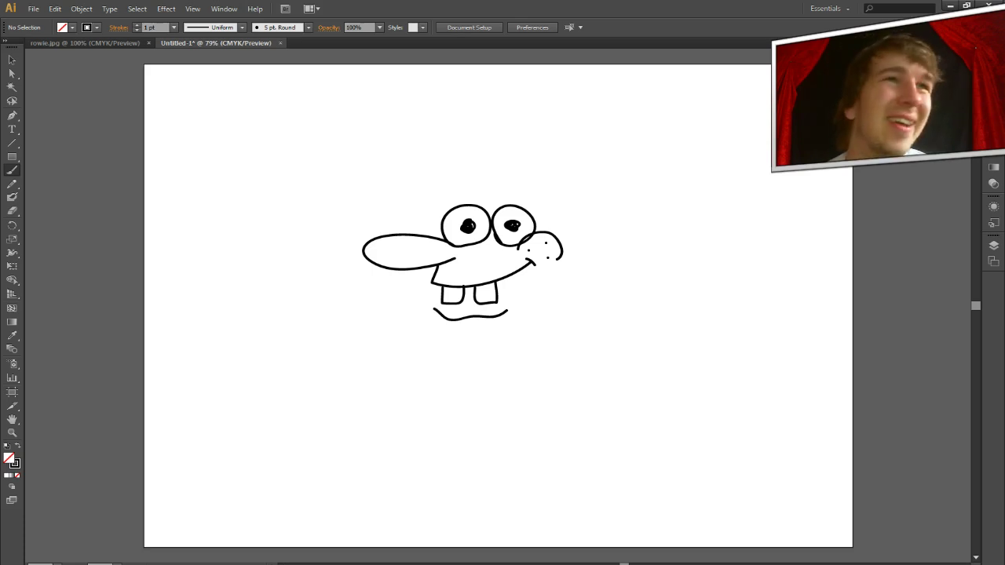
Step: Paint the square head's wavy front outline around the face and add the slanted top face for depth
{"action": "mouse_move", "coordinate": [416, 235]}
{"action": "left_mouse_down"}
{"action": "mouse_move", "coordinate": [415, 180]}
{"action": "mouse_move", "coordinate": [570, 180]}
{"action": "mouse_move", "coordinate": [574, 318]}
{"action": "left_mouse_up"}
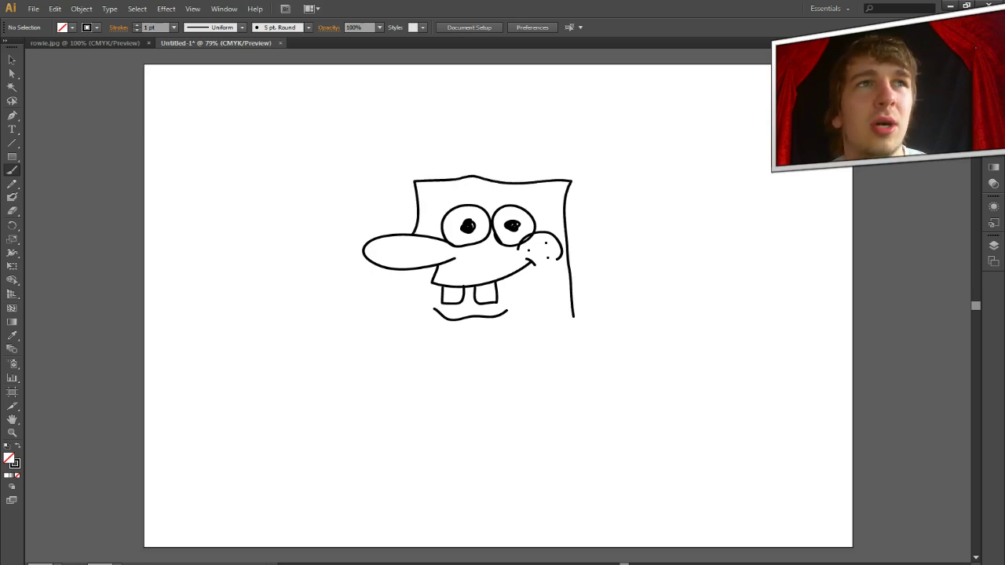
{"action": "left_click_drag", "start_coordinate": [414, 179], "coordinate": [454, 157]}
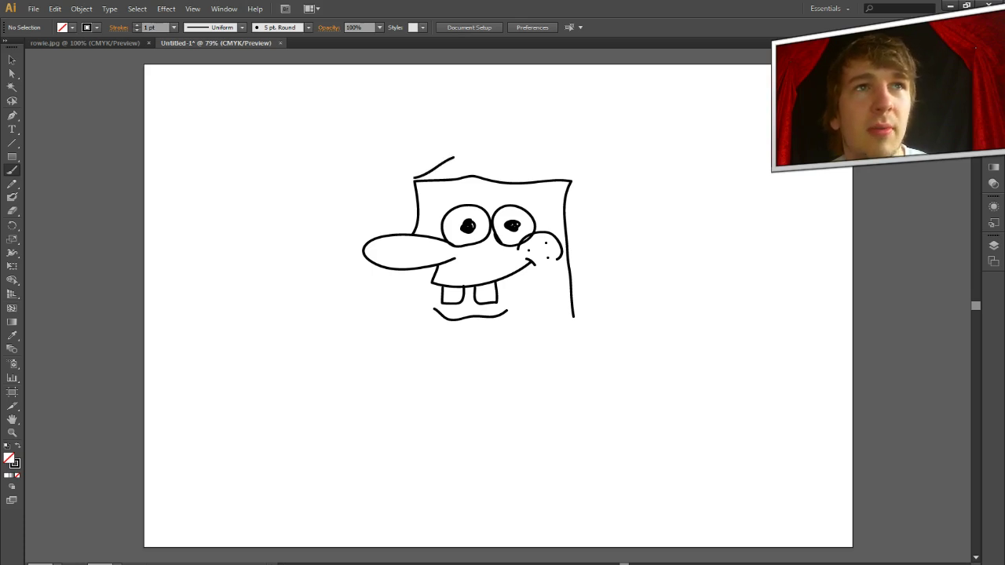
{"action": "left_click_drag", "start_coordinate": [569, 185], "coordinate": [597, 162]}
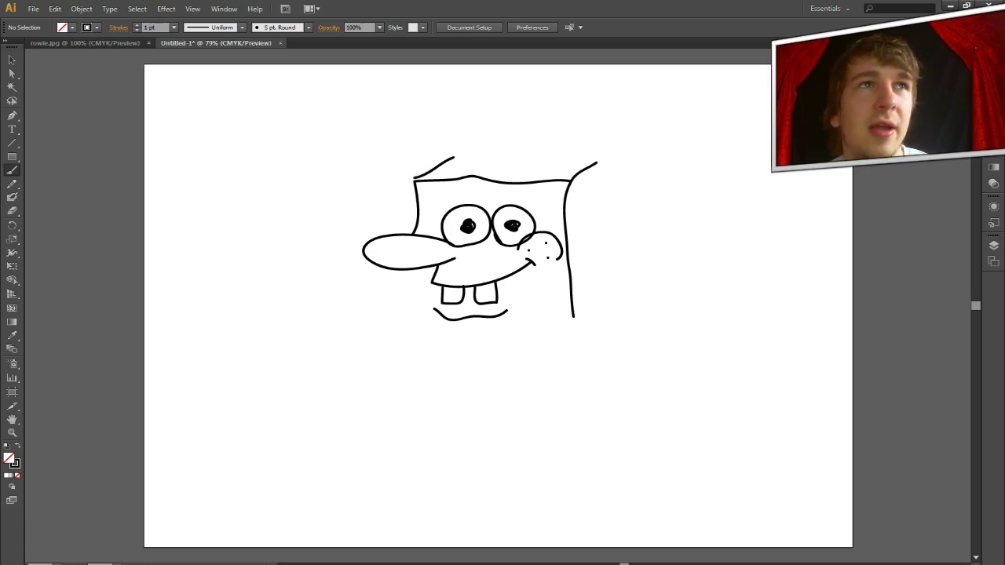
{"action": "left_click_drag", "start_coordinate": [454, 157], "coordinate": [598, 162]}
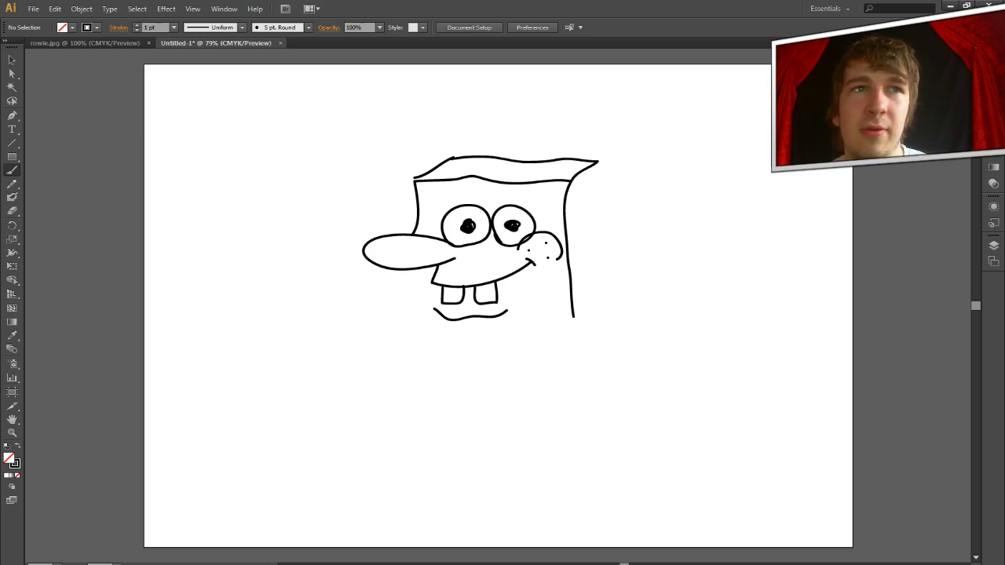
Step: Paint a short-sleeved arm hanging at the body's right and outline the body's side face above and below the sleeve
{"action": "mouse_move", "coordinate": [575, 307]}
{"action": "left_mouse_down"}
{"action": "mouse_move", "coordinate": [600, 274]}
{"action": "mouse_move", "coordinate": [606, 309]}
{"action": "mouse_move", "coordinate": [577, 309]}
{"action": "mouse_move", "coordinate": [592, 381]}
{"action": "mouse_move", "coordinate": [594, 311]}
{"action": "left_mouse_up"}
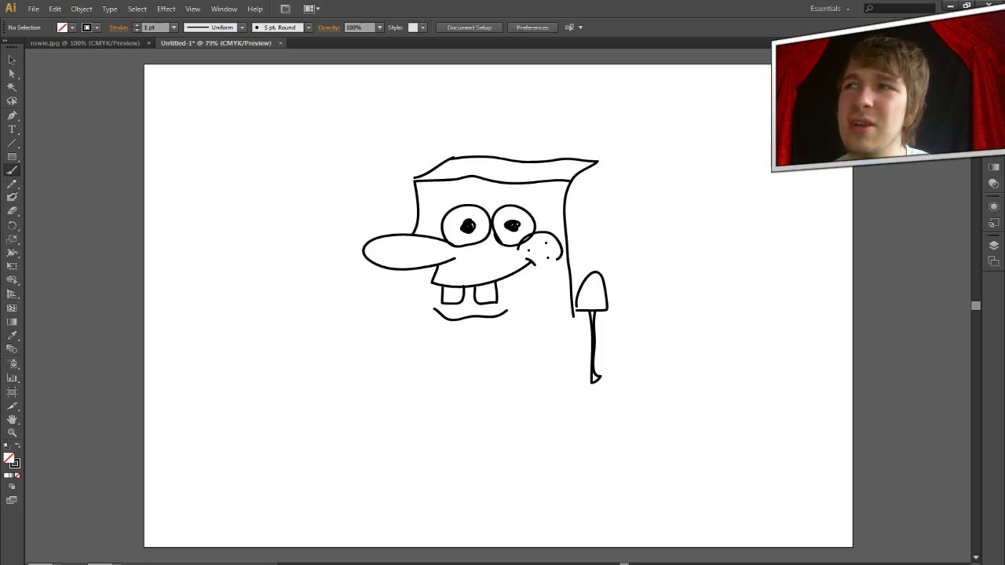
{"action": "left_click_drag", "start_coordinate": [598, 162], "coordinate": [597, 272]}
{"action": "mouse_move", "coordinate": [570, 314]}
{"action": "left_mouse_down"}
{"action": "mouse_move", "coordinate": [571, 342]}
{"action": "mouse_move", "coordinate": [589, 317]}
{"action": "left_mouse_up"}
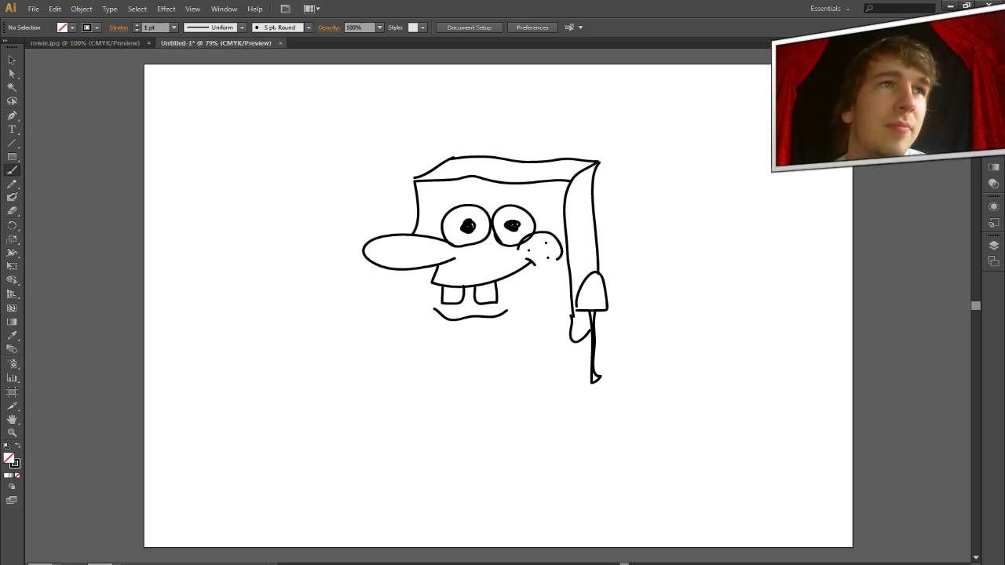
Step: Paint the body's left edge below the nose and close the front with a nearly straight bottom edge, redoing the curved attempt
{"action": "left_click_drag", "start_coordinate": [415, 269], "coordinate": [416, 340]}
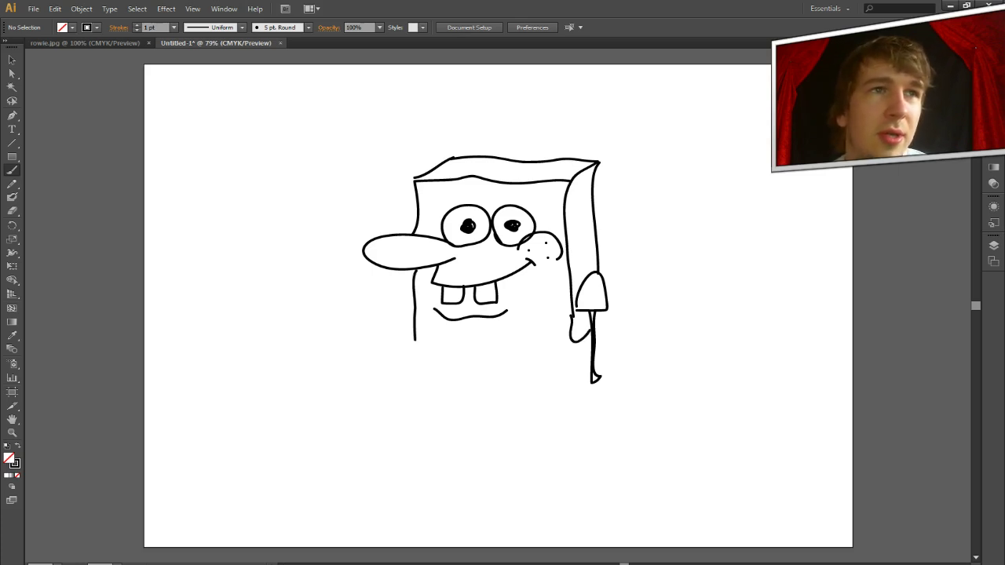
{"action": "left_click_drag", "start_coordinate": [572, 342], "coordinate": [413, 339]}
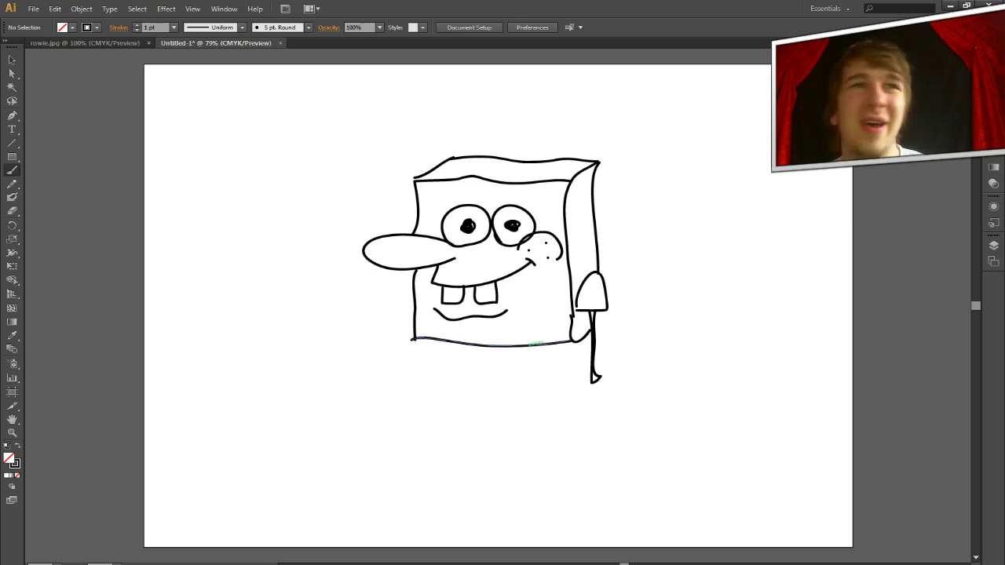
{"action": "key", "text": "ctrl+z"}
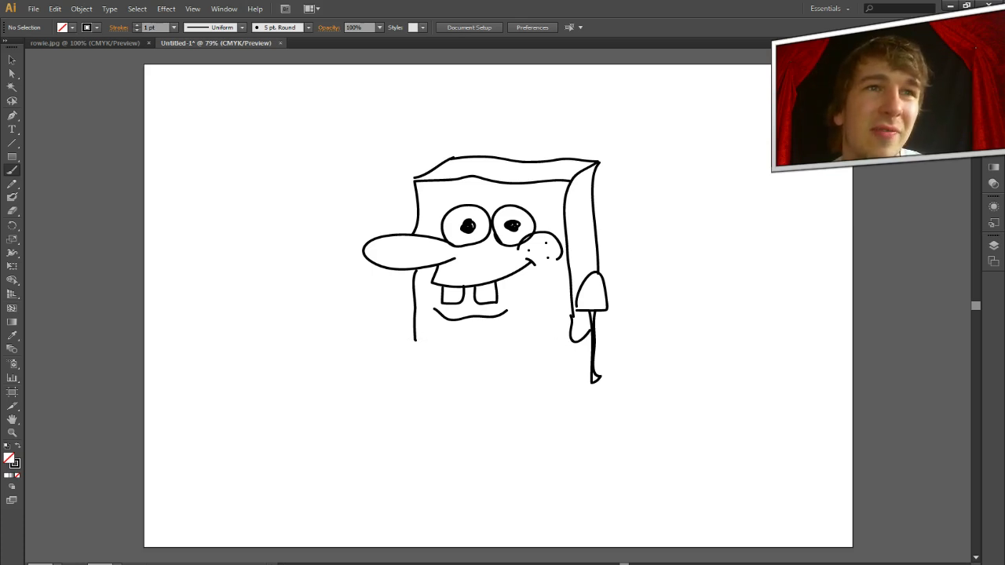
{"action": "left_click_drag", "start_coordinate": [571, 339], "coordinate": [412, 346]}
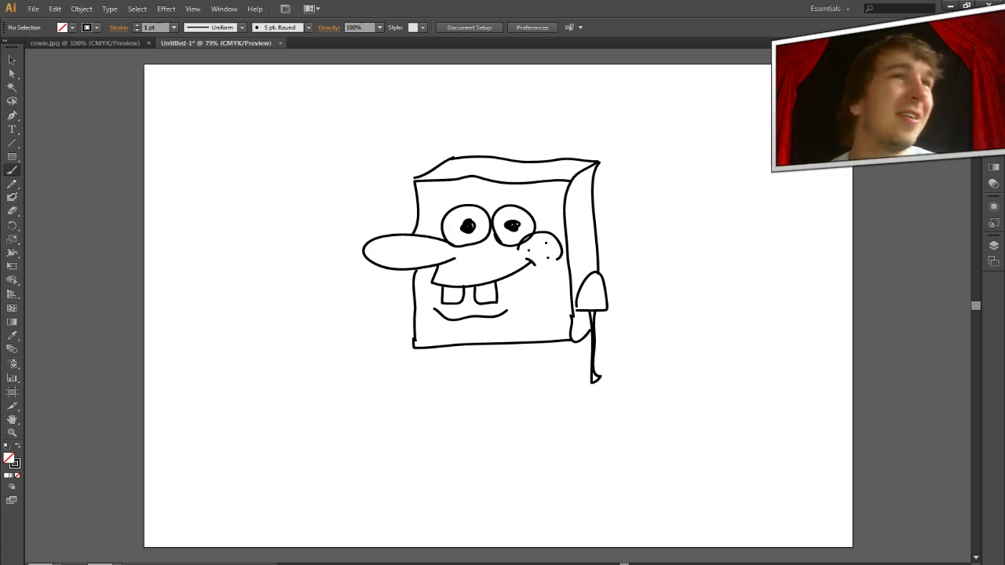
Step: Paint oval sponge holes of varied sizes on the top, front and side faces of the body
{"action": "mouse_move", "coordinate": [444, 187]}
{"action": "left_mouse_down"}
{"action": "mouse_move", "coordinate": [434, 189]}
{"action": "mouse_move", "coordinate": [445, 207]}
{"action": "mouse_move", "coordinate": [453, 187]}
{"action": "mouse_move", "coordinate": [443, 188]}
{"action": "mouse_move", "coordinate": [466, 185]}
{"action": "mouse_move", "coordinate": [451, 170]}
{"action": "mouse_move", "coordinate": [473, 165]}
{"action": "mouse_move", "coordinate": [452, 170]}
{"action": "left_mouse_up"}
{"action": "mouse_move", "coordinate": [558, 162]}
{"action": "left_mouse_down"}
{"action": "mouse_move", "coordinate": [562, 176]}
{"action": "mouse_move", "coordinate": [567, 162]}
{"action": "mouse_move", "coordinate": [537, 167]}
{"action": "mouse_move", "coordinate": [552, 185]}
{"action": "mouse_move", "coordinate": [552, 212]}
{"action": "mouse_move", "coordinate": [582, 180]}
{"action": "left_mouse_up"}
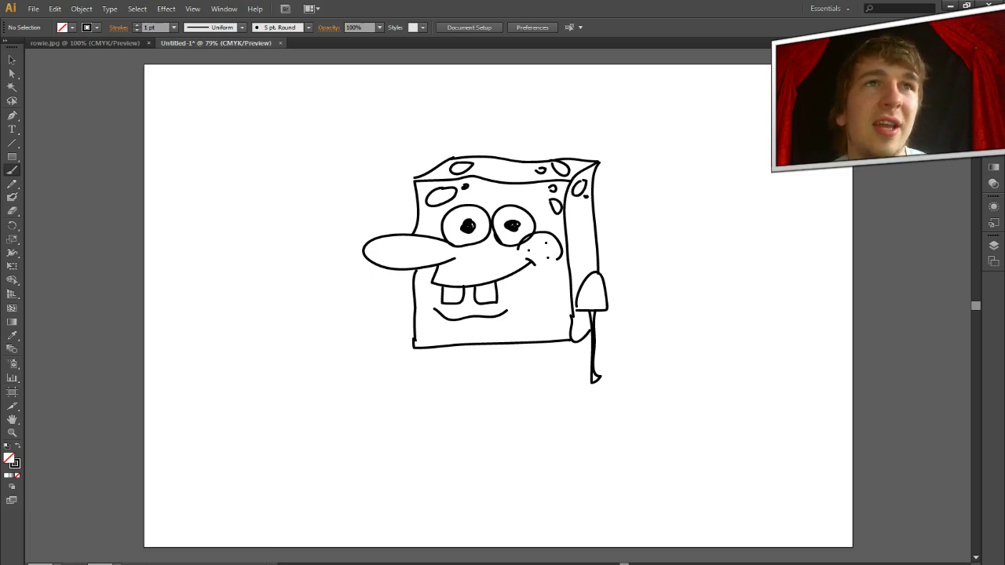
{"action": "mouse_move", "coordinate": [573, 261]}
{"action": "left_mouse_down"}
{"action": "mouse_move", "coordinate": [585, 272]}
{"action": "mouse_move", "coordinate": [572, 251]}
{"action": "mouse_move", "coordinate": [574, 262]}
{"action": "left_mouse_up"}
{"action": "mouse_move", "coordinate": [581, 319]}
{"action": "left_mouse_down"}
{"action": "mouse_move", "coordinate": [543, 335]}
{"action": "mouse_move", "coordinate": [556, 308]}
{"action": "mouse_move", "coordinate": [543, 303]}
{"action": "mouse_move", "coordinate": [555, 292]}
{"action": "left_mouse_up"}
{"action": "mouse_move", "coordinate": [422, 317]}
{"action": "left_mouse_down"}
{"action": "mouse_move", "coordinate": [432, 336]}
{"action": "mouse_move", "coordinate": [431, 317]}
{"action": "mouse_move", "coordinate": [422, 319]}
{"action": "mouse_move", "coordinate": [430, 292]}
{"action": "left_mouse_up"}
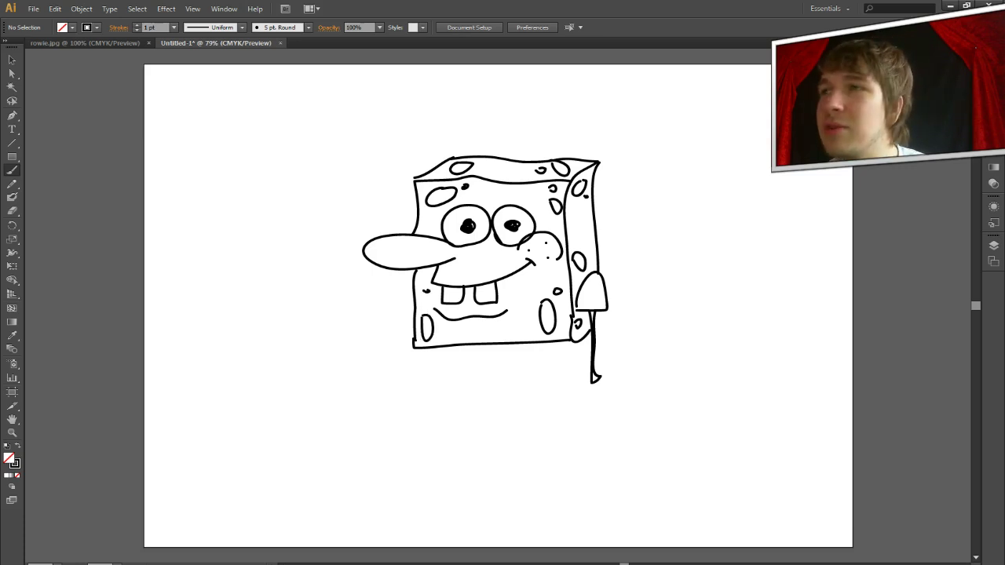
Step: Paint the collar and pointed tie, then the shirt and trouser bands around the body's base with a dashed belt line
{"action": "mouse_move", "coordinate": [465, 346]}
{"action": "left_mouse_down"}
{"action": "mouse_move", "coordinate": [479, 350]}
{"action": "mouse_move", "coordinate": [489, 395]}
{"action": "mouse_move", "coordinate": [501, 340]}
{"action": "mouse_move", "coordinate": [515, 342]}
{"action": "left_mouse_up"}
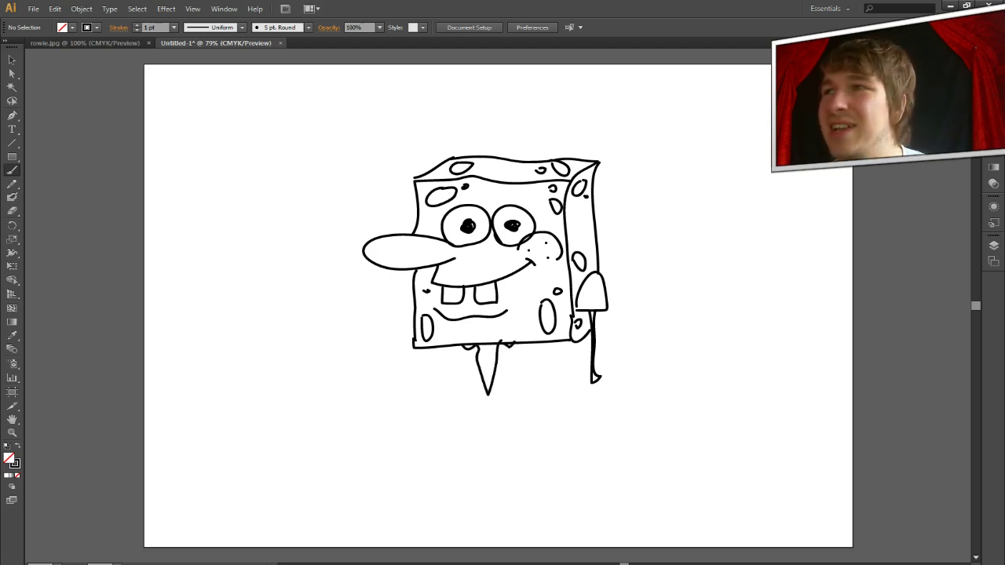
{"action": "mouse_move", "coordinate": [410, 353]}
{"action": "left_mouse_down"}
{"action": "mouse_move", "coordinate": [564, 356]}
{"action": "mouse_move", "coordinate": [570, 338]}
{"action": "mouse_move", "coordinate": [591, 340]}
{"action": "left_mouse_up"}
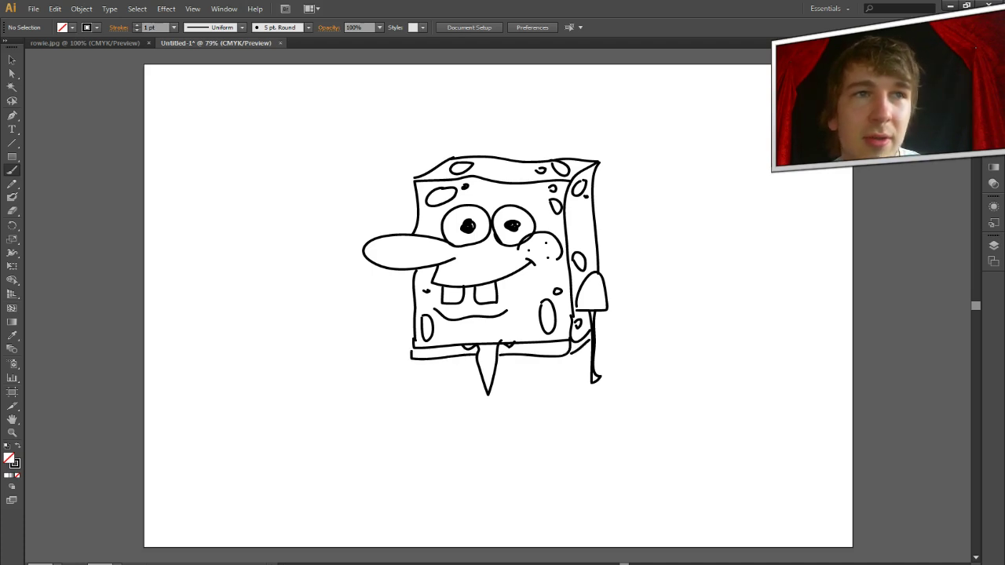
{"action": "mouse_move", "coordinate": [412, 357]}
{"action": "left_mouse_down"}
{"action": "mouse_move", "coordinate": [427, 374]}
{"action": "mouse_move", "coordinate": [555, 374]}
{"action": "mouse_move", "coordinate": [571, 353]}
{"action": "mouse_move", "coordinate": [578, 364]}
{"action": "mouse_move", "coordinate": [592, 352]}
{"action": "left_mouse_up"}
{"action": "left_click_drag", "start_coordinate": [418, 364], "coordinate": [456, 364]}
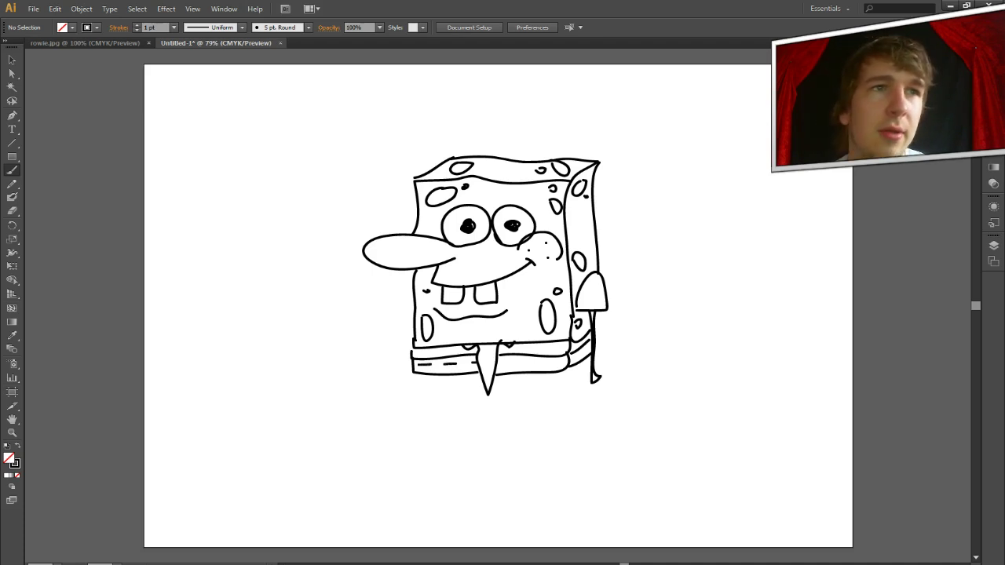
{"action": "mouse_move", "coordinate": [516, 361]}
{"action": "left_mouse_down"}
{"action": "mouse_move", "coordinate": [574, 357]}
{"action": "mouse_move", "coordinate": [592, 343]}
{"action": "left_mouse_up"}
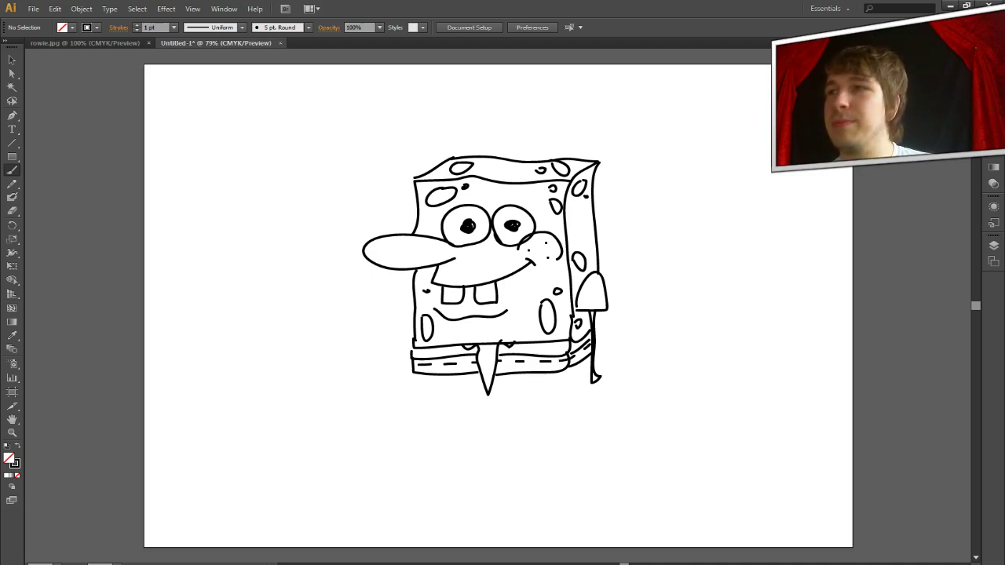
Step: Paint two trouser cuffs under the body and a thin double-line leg below each, redoing the right leg's second line
{"action": "mouse_move", "coordinate": [427, 377]}
{"action": "left_mouse_down"}
{"action": "mouse_move", "coordinate": [456, 386]}
{"action": "mouse_move", "coordinate": [476, 374]}
{"action": "mouse_move", "coordinate": [547, 379]}
{"action": "mouse_move", "coordinate": [518, 374]}
{"action": "left_mouse_up"}
{"action": "left_click_drag", "start_coordinate": [441, 386], "coordinate": [436, 459]}
{"action": "mouse_move", "coordinate": [450, 385]}
{"action": "left_mouse_down"}
{"action": "mouse_move", "coordinate": [445, 455]}
{"action": "mouse_move", "coordinate": [435, 460]}
{"action": "left_mouse_up"}
{"action": "left_click_drag", "start_coordinate": [523, 380], "coordinate": [514, 461]}
{"action": "left_click_drag", "start_coordinate": [529, 382], "coordinate": [516, 464]}
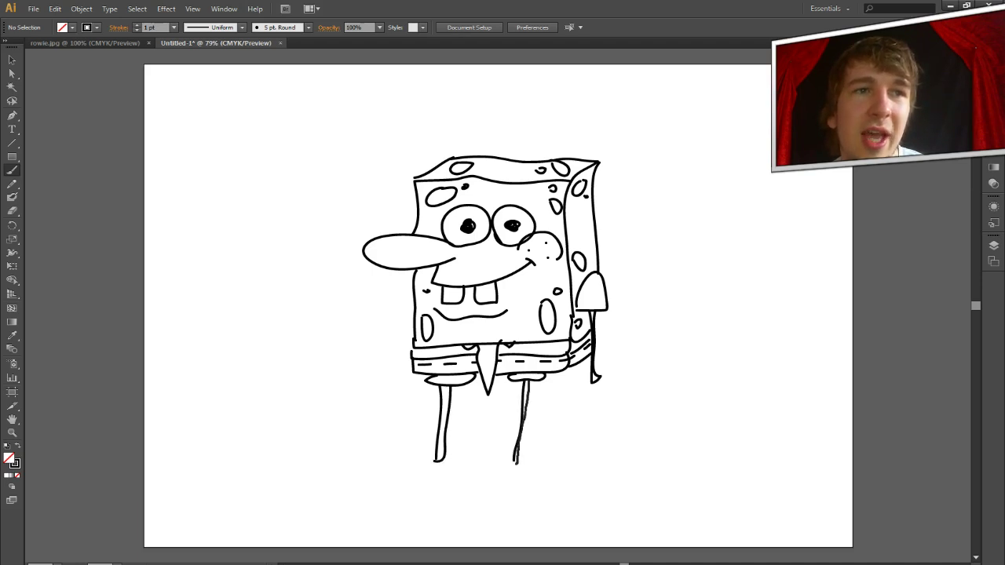
{"action": "key", "text": "ctrl+z"}
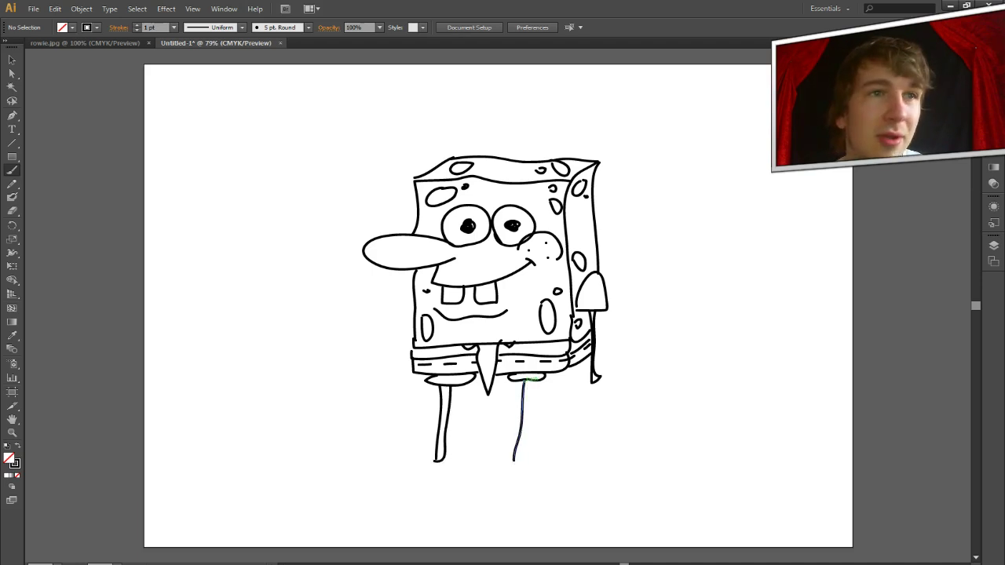
{"action": "mouse_move", "coordinate": [529, 379]}
{"action": "left_mouse_down"}
{"action": "mouse_move", "coordinate": [518, 464]}
{"action": "mouse_move", "coordinate": [556, 478]}
{"action": "mouse_move", "coordinate": [503, 490]}
{"action": "mouse_move", "coordinate": [513, 467]}
{"action": "left_mouse_up"}
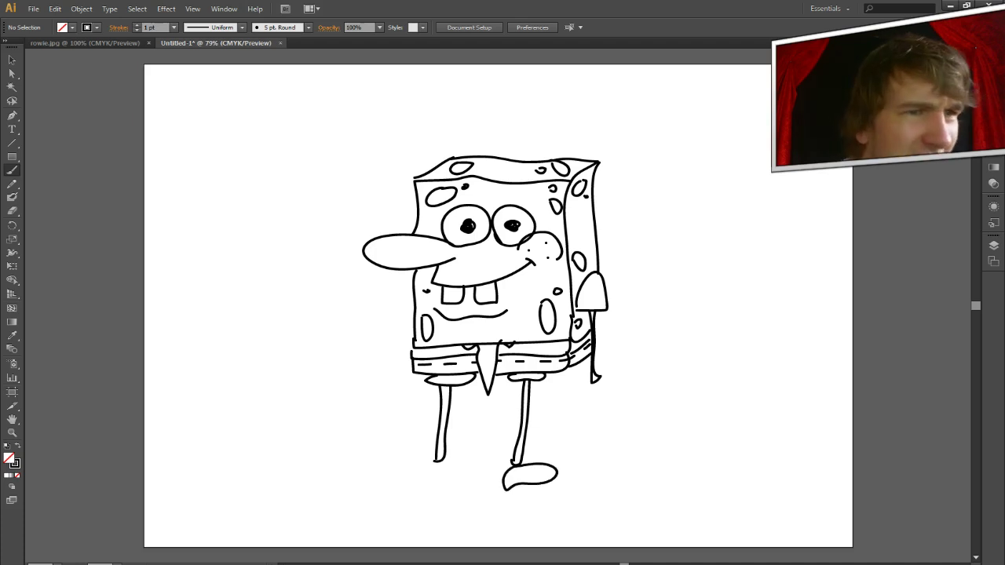
Step: Undo the rounded right shoe and paint long heeled shoes pointing outward under both legs
{"action": "key", "text": "ctrl+z"}
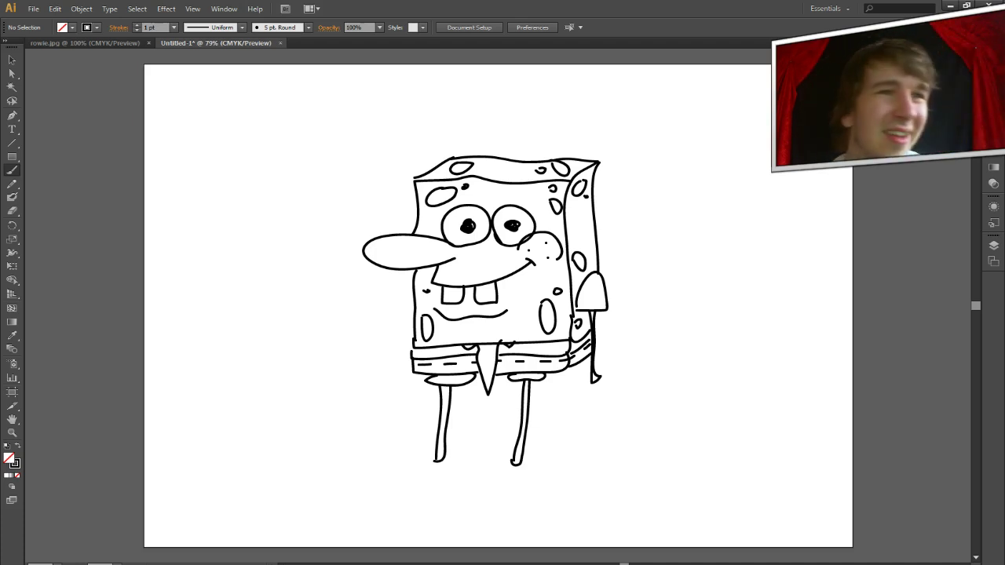
{"action": "mouse_move", "coordinate": [512, 465]}
{"action": "left_mouse_down"}
{"action": "mouse_move", "coordinate": [567, 477]}
{"action": "mouse_move", "coordinate": [513, 490]}
{"action": "mouse_move", "coordinate": [512, 465]}
{"action": "left_mouse_up"}
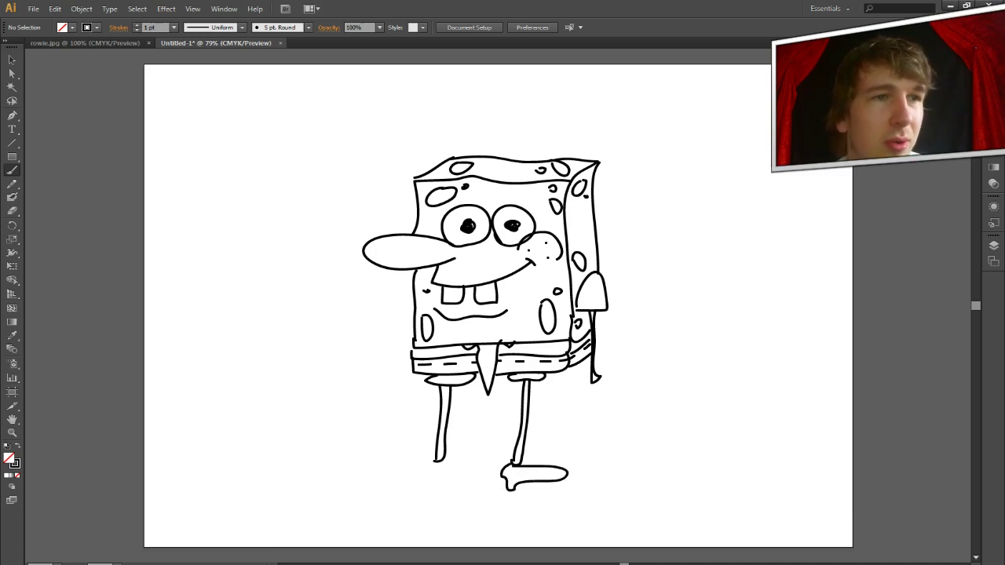
{"action": "mouse_move", "coordinate": [438, 462]}
{"action": "left_mouse_down"}
{"action": "mouse_move", "coordinate": [391, 468]}
{"action": "mouse_move", "coordinate": [443, 484]}
{"action": "mouse_move", "coordinate": [449, 463]}
{"action": "left_mouse_up"}
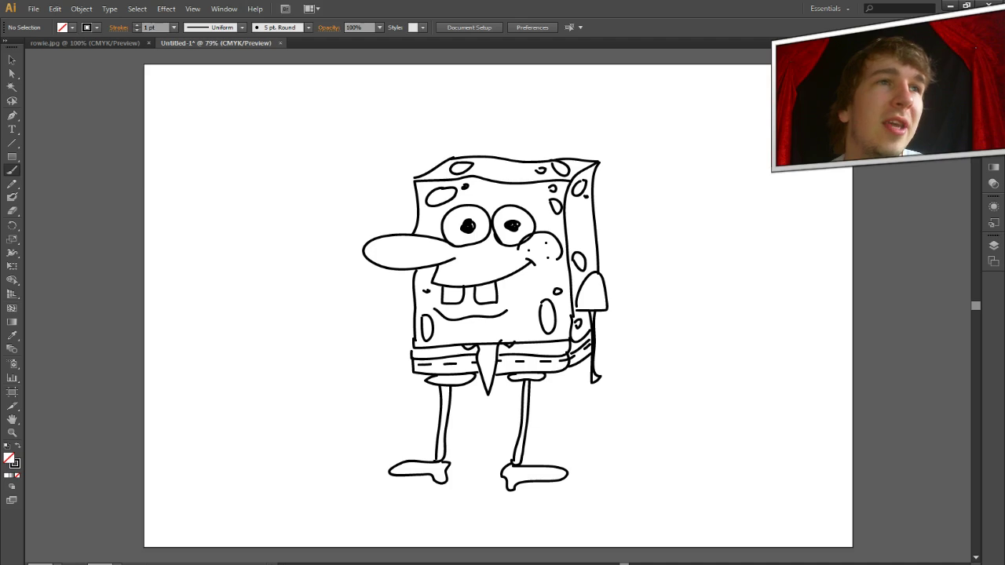
Step: Paint a raised waving arm with a fingered hand at the body's left, passing behind the nose
{"action": "left_click_drag", "start_coordinate": [397, 272], "coordinate": [412, 285]}
{"action": "mouse_move", "coordinate": [385, 235]}
{"action": "left_mouse_down"}
{"action": "mouse_move", "coordinate": [378, 186]}
{"action": "mouse_move", "coordinate": [388, 190]}
{"action": "mouse_move", "coordinate": [389, 235]}
{"action": "left_mouse_up"}
{"action": "left_click_drag", "start_coordinate": [399, 269], "coordinate": [413, 282]}
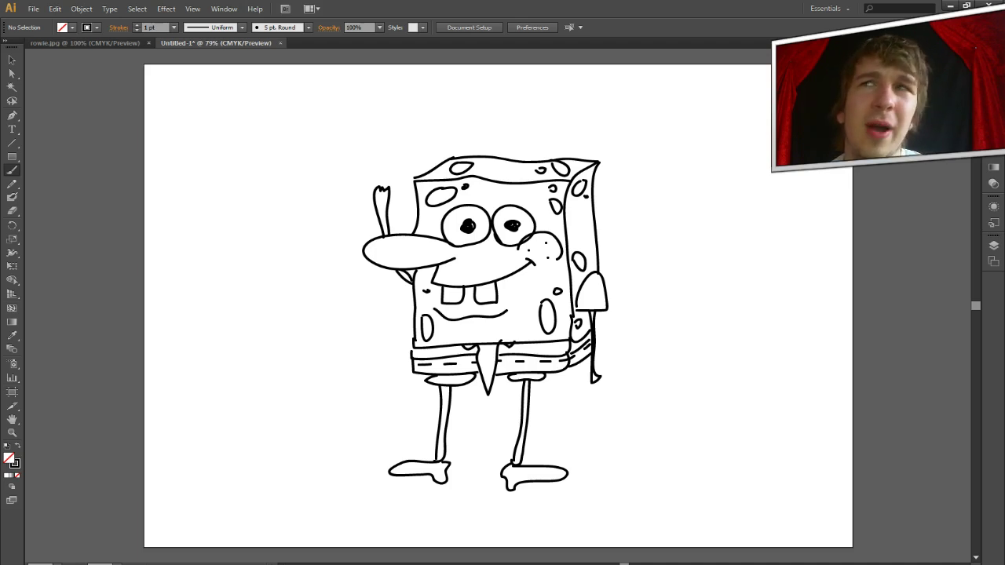
Step: Paint a second character leaning in from the artboard's right edge, with a pointed head, small eyes, open mouth and angled eyebrow
{"action": "mouse_move", "coordinate": [851, 251]}
{"action": "left_mouse_down"}
{"action": "mouse_move", "coordinate": [807, 187]}
{"action": "mouse_move", "coordinate": [774, 178]}
{"action": "mouse_move", "coordinate": [780, 225]}
{"action": "mouse_move", "coordinate": [824, 287]}
{"action": "mouse_move", "coordinate": [821, 267]}
{"action": "mouse_move", "coordinate": [819, 289]}
{"action": "mouse_move", "coordinate": [824, 267]}
{"action": "mouse_move", "coordinate": [835, 284]}
{"action": "mouse_move", "coordinate": [835, 272]}
{"action": "mouse_move", "coordinate": [807, 309]}
{"action": "mouse_move", "coordinate": [861, 334]}
{"action": "left_mouse_up"}
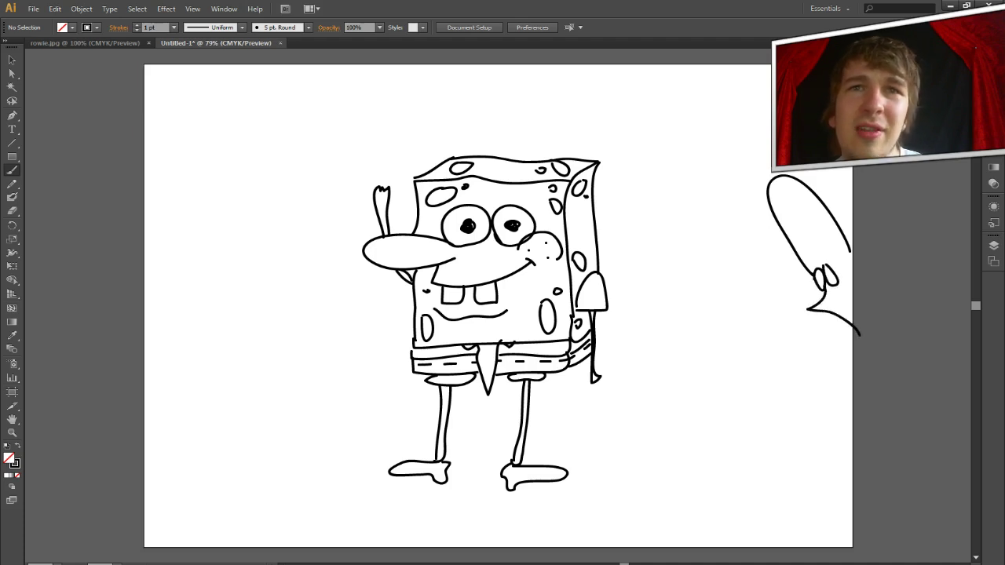
{"action": "mouse_move", "coordinate": [809, 309]}
{"action": "left_mouse_down"}
{"action": "mouse_move", "coordinate": [837, 308]}
{"action": "mouse_move", "coordinate": [857, 288]}
{"action": "left_mouse_up"}
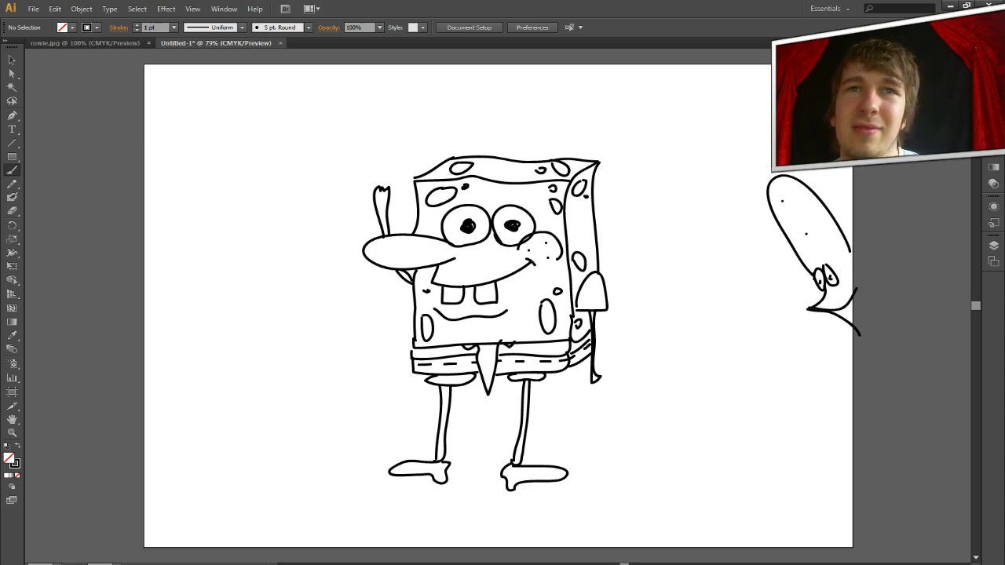
{"action": "mouse_move", "coordinate": [788, 251]}
{"action": "left_mouse_down"}
{"action": "mouse_move", "coordinate": [814, 257]}
{"action": "mouse_move", "coordinate": [817, 277]}
{"action": "left_mouse_up"}
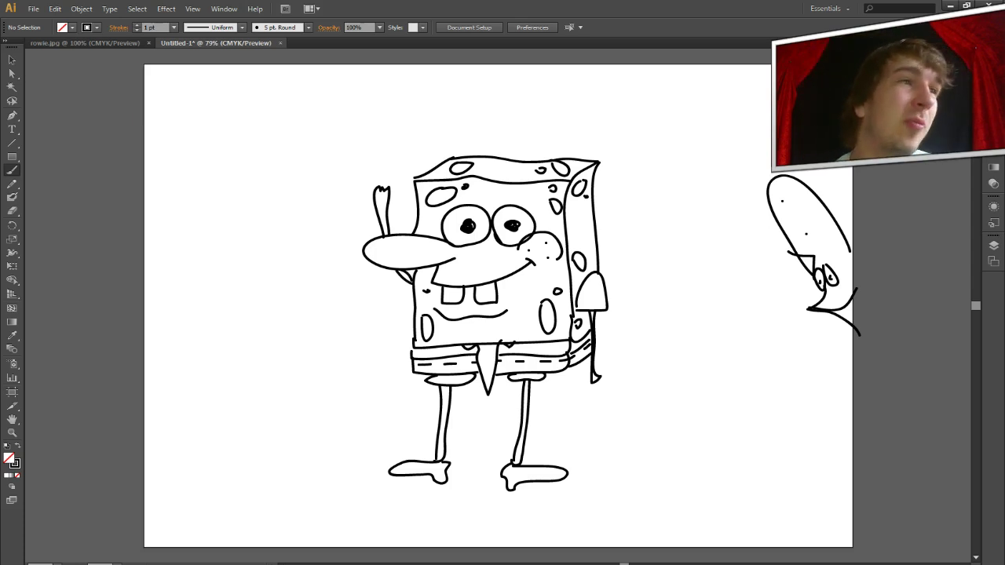
Step: Paint a jellyfish left of SpongeBob with a spotted bell and four trailing tentacles
{"action": "left_click_drag", "start_coordinate": [252, 205], "coordinate": [259, 278]}
{"action": "mouse_move", "coordinate": [223, 196]}
{"action": "left_mouse_down"}
{"action": "mouse_move", "coordinate": [245, 147]}
{"action": "mouse_move", "coordinate": [269, 127]}
{"action": "mouse_move", "coordinate": [292, 132]}
{"action": "mouse_move", "coordinate": [319, 201]}
{"action": "mouse_move", "coordinate": [224, 198]}
{"action": "mouse_move", "coordinate": [273, 217]}
{"action": "mouse_move", "coordinate": [275, 317]}
{"action": "left_mouse_up"}
{"action": "left_click_drag", "start_coordinate": [295, 203], "coordinate": [292, 245]}
{"action": "left_click_drag", "start_coordinate": [241, 199], "coordinate": [239, 250]}
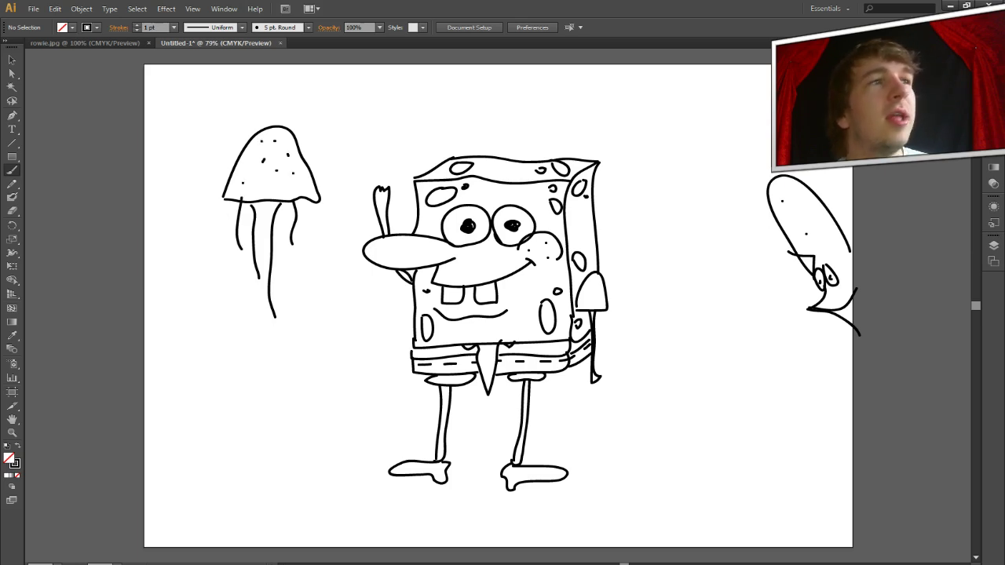
Step: Paint a large background arc behind the characters, a smaller arc at the upper right, and a wavy ground line across the artboard
{"action": "mouse_move", "coordinate": [142, 256]}
{"action": "left_mouse_down"}
{"action": "mouse_move", "coordinate": [187, 181]}
{"action": "mouse_move", "coordinate": [241, 146]}
{"action": "mouse_move", "coordinate": [369, 107]}
{"action": "mouse_move", "coordinate": [476, 97]}
{"action": "mouse_move", "coordinate": [584, 115]}
{"action": "mouse_move", "coordinate": [698, 170]}
{"action": "mouse_move", "coordinate": [813, 297]}
{"action": "mouse_move", "coordinate": [857, 366]}
{"action": "left_mouse_up"}
{"action": "mouse_move", "coordinate": [691, 167]}
{"action": "left_mouse_down"}
{"action": "mouse_move", "coordinate": [704, 149]}
{"action": "mouse_move", "coordinate": [771, 119]}
{"action": "left_mouse_up"}
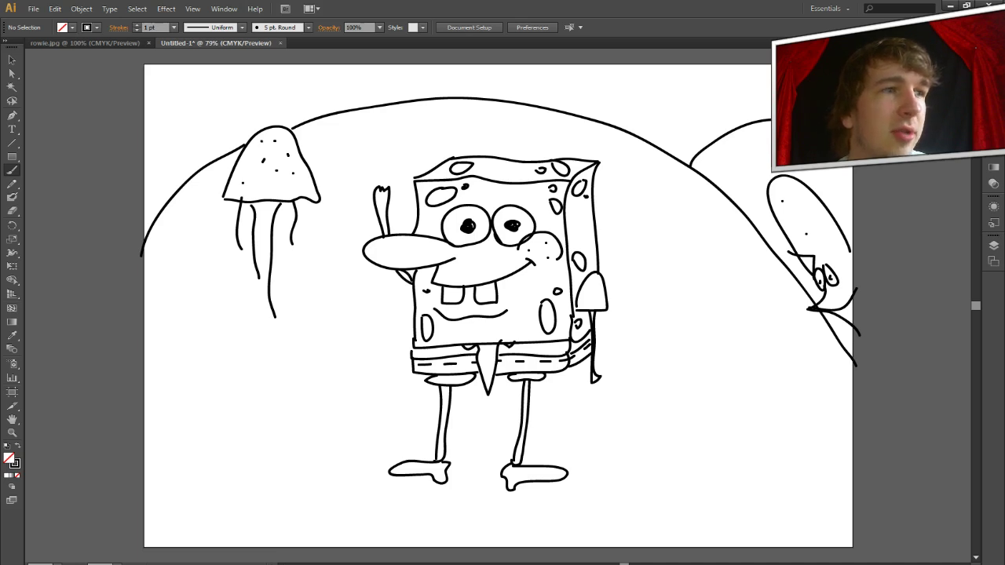
{"action": "mouse_move", "coordinate": [141, 482]}
{"action": "left_mouse_down"}
{"action": "mouse_move", "coordinate": [503, 479]}
{"action": "mouse_move", "coordinate": [924, 445]}
{"action": "mouse_move", "coordinate": [952, 454]}
{"action": "left_mouse_up"}
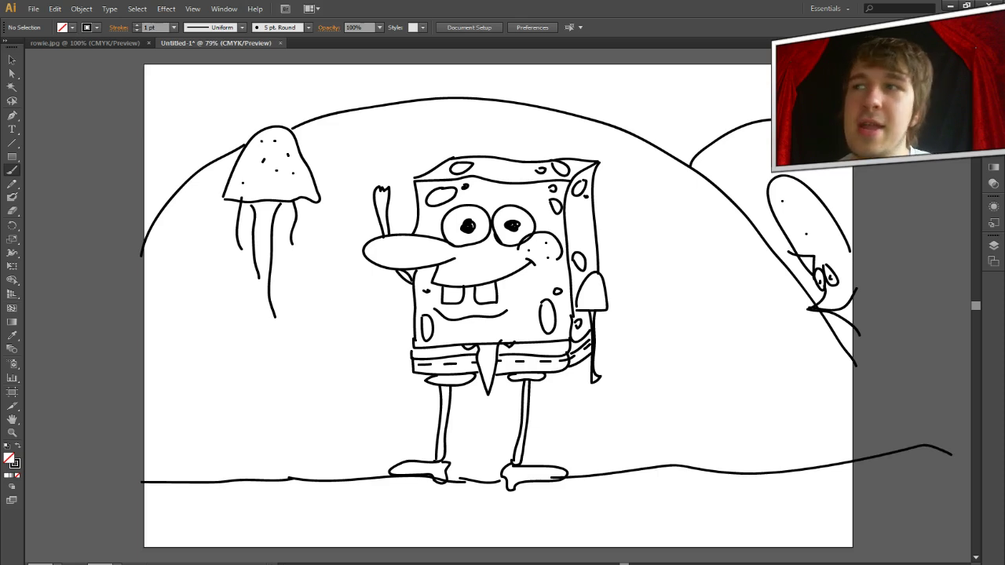
Step: Scribble zigzag shading below the ground line and paint a domed pineapple house beneath the jellyfish with leaves, a door and two round windows
{"action": "mouse_move", "coordinate": [159, 498]}
{"action": "left_mouse_down"}
{"action": "mouse_move", "coordinate": [197, 522]}
{"action": "mouse_move", "coordinate": [566, 522]}
{"action": "mouse_move", "coordinate": [785, 542]}
{"action": "mouse_move", "coordinate": [864, 519]}
{"action": "left_mouse_up"}
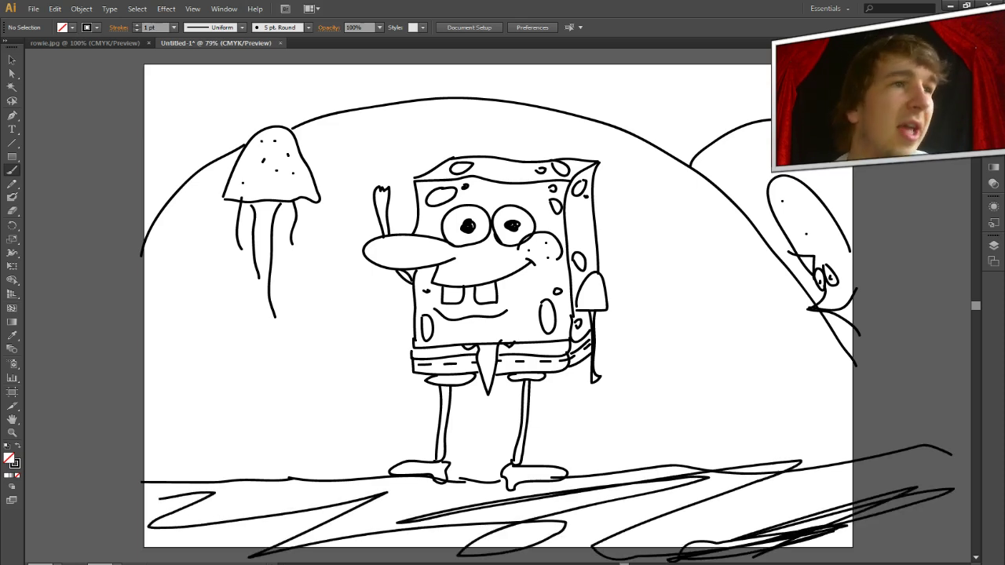
{"action": "mouse_move", "coordinate": [201, 483]}
{"action": "left_mouse_down"}
{"action": "mouse_move", "coordinate": [214, 422]}
{"action": "mouse_move", "coordinate": [253, 392]}
{"action": "mouse_move", "coordinate": [289, 407]}
{"action": "mouse_move", "coordinate": [311, 489]}
{"action": "left_mouse_up"}
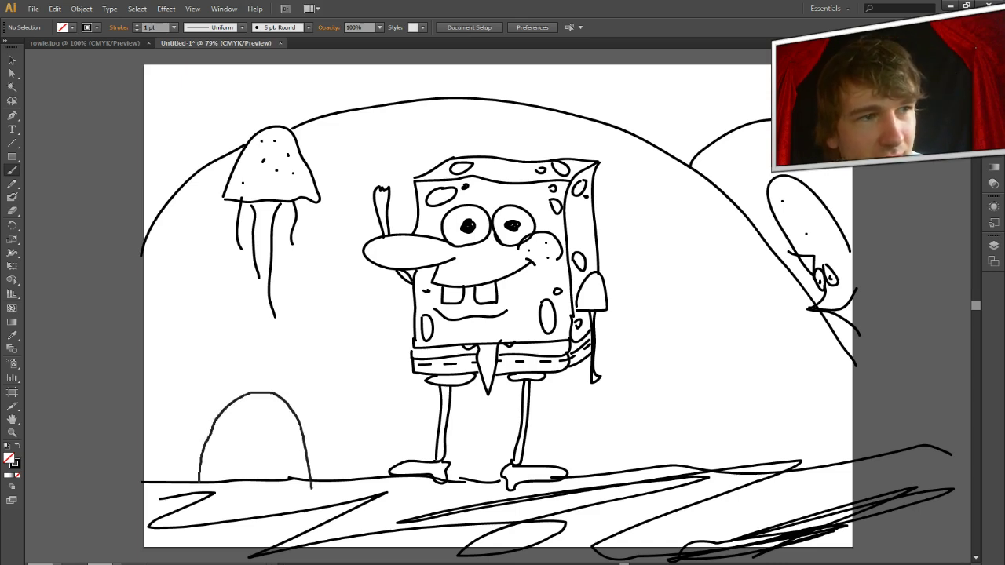
{"action": "mouse_move", "coordinate": [256, 390]}
{"action": "left_mouse_down"}
{"action": "mouse_move", "coordinate": [168, 397]}
{"action": "mouse_move", "coordinate": [242, 386]}
{"action": "mouse_move", "coordinate": [209, 341]}
{"action": "mouse_move", "coordinate": [185, 332]}
{"action": "mouse_move", "coordinate": [234, 352]}
{"action": "mouse_move", "coordinate": [256, 386]}
{"action": "mouse_move", "coordinate": [309, 334]}
{"action": "mouse_move", "coordinate": [335, 326]}
{"action": "mouse_move", "coordinate": [260, 390]}
{"action": "mouse_move", "coordinate": [300, 362]}
{"action": "mouse_move", "coordinate": [339, 355]}
{"action": "mouse_move", "coordinate": [274, 389]}
{"action": "mouse_move", "coordinate": [218, 307]}
{"action": "mouse_move", "coordinate": [255, 354]}
{"action": "mouse_move", "coordinate": [261, 390]}
{"action": "left_mouse_up"}
{"action": "mouse_move", "coordinate": [244, 481]}
{"action": "left_mouse_down"}
{"action": "mouse_move", "coordinate": [259, 454]}
{"action": "mouse_move", "coordinate": [264, 479]}
{"action": "mouse_move", "coordinate": [258, 470]}
{"action": "left_mouse_up"}
{"action": "mouse_move", "coordinate": [226, 436]}
{"action": "left_mouse_down"}
{"action": "mouse_move", "coordinate": [223, 452]}
{"action": "mouse_move", "coordinate": [230, 434]}
{"action": "left_mouse_up"}
{"action": "mouse_move", "coordinate": [278, 408]}
{"action": "left_mouse_down"}
{"action": "mouse_move", "coordinate": [278, 418]}
{"action": "mouse_move", "coordinate": [287, 402]}
{"action": "mouse_move", "coordinate": [234, 453]}
{"action": "mouse_move", "coordinate": [289, 408]}
{"action": "left_mouse_up"}
{"action": "left_click_drag", "start_coordinate": [218, 420], "coordinate": [251, 397]}
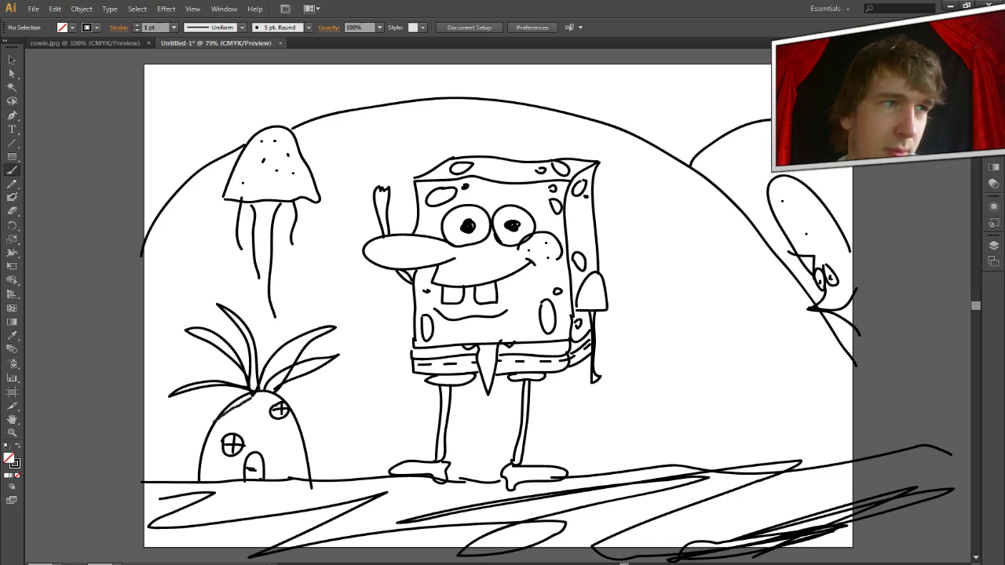
Step: Paint crisscrossing diagonal lines over the pineapple house's front, working around the door and windows
{"action": "left_click_drag", "start_coordinate": [211, 441], "coordinate": [276, 397]}
{"action": "left_click_drag", "start_coordinate": [214, 473], "coordinate": [294, 424]}
{"action": "mouse_move", "coordinate": [270, 473]}
{"action": "left_mouse_down"}
{"action": "mouse_move", "coordinate": [306, 452]}
{"action": "mouse_move", "coordinate": [305, 476]}
{"action": "mouse_move", "coordinate": [312, 471]}
{"action": "left_mouse_up"}
{"action": "left_click_drag", "start_coordinate": [200, 455], "coordinate": [232, 475]}
{"action": "left_click_drag", "start_coordinate": [216, 423], "coordinate": [243, 461]}
{"action": "left_click_drag", "start_coordinate": [237, 403], "coordinate": [291, 476]}
{"action": "left_click_drag", "start_coordinate": [263, 394], "coordinate": [306, 467]}
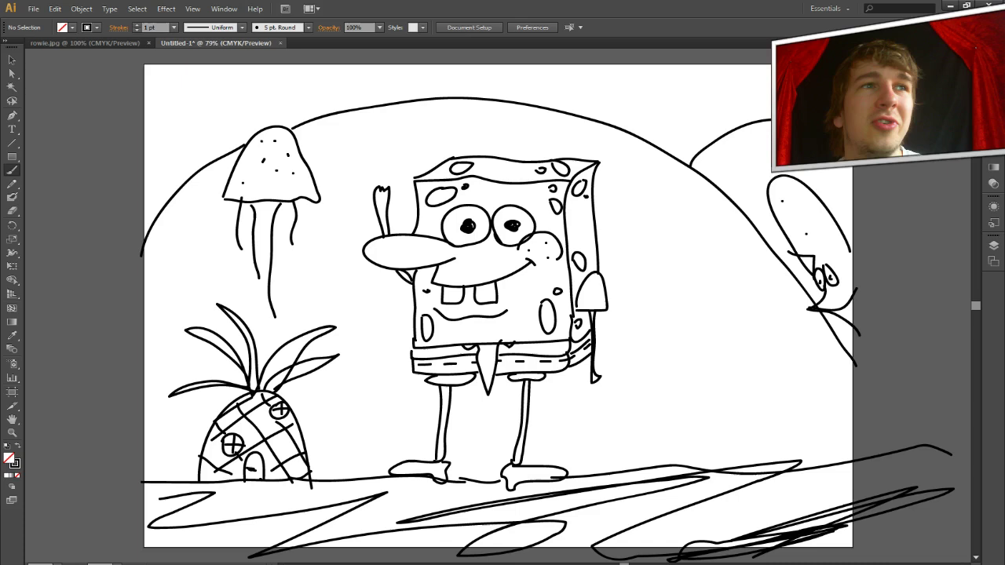
Step: Paint a wide dome-shaped rock on the ground right of SpongeBob with a small star-shaped mark near its top
{"action": "mouse_move", "coordinate": [634, 470]}
{"action": "left_mouse_down"}
{"action": "mouse_move", "coordinate": [642, 437]}
{"action": "mouse_move", "coordinate": [724, 369]}
{"action": "mouse_move", "coordinate": [805, 468]}
{"action": "left_mouse_up"}
{"action": "mouse_move", "coordinate": [698, 387]}
{"action": "left_mouse_down"}
{"action": "mouse_move", "coordinate": [694, 400]}
{"action": "mouse_move", "coordinate": [708, 396]}
{"action": "mouse_move", "coordinate": [711, 409]}
{"action": "mouse_move", "coordinate": [687, 403]}
{"action": "left_mouse_up"}
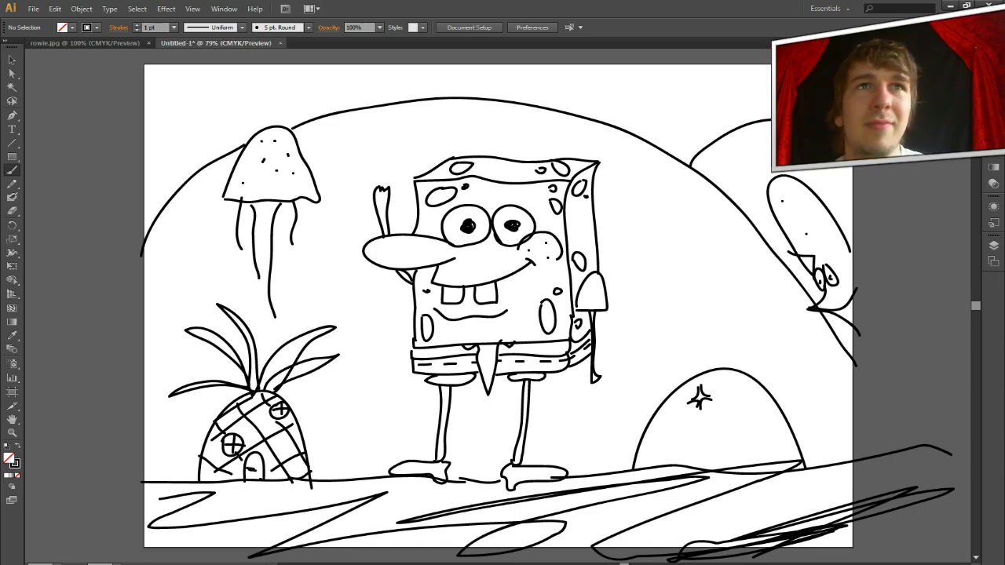
Step: Paint four-lobed flower clouds: a large one right of SpongeBob, one at the artboard's top edge, one above the jellyfish, and a partial one at the left edge
{"action": "mouse_move", "coordinate": [690, 258]}
{"action": "left_mouse_down"}
{"action": "mouse_move", "coordinate": [647, 230]}
{"action": "mouse_move", "coordinate": [691, 187]}
{"action": "mouse_move", "coordinate": [731, 234]}
{"action": "mouse_move", "coordinate": [698, 285]}
{"action": "mouse_move", "coordinate": [690, 257]}
{"action": "left_mouse_up"}
{"action": "mouse_move", "coordinate": [641, 72]}
{"action": "left_mouse_down"}
{"action": "mouse_move", "coordinate": [622, 96]}
{"action": "mouse_move", "coordinate": [674, 91]}
{"action": "mouse_move", "coordinate": [666, 66]}
{"action": "mouse_move", "coordinate": [616, 50]}
{"action": "mouse_move", "coordinate": [633, 69]}
{"action": "left_mouse_up"}
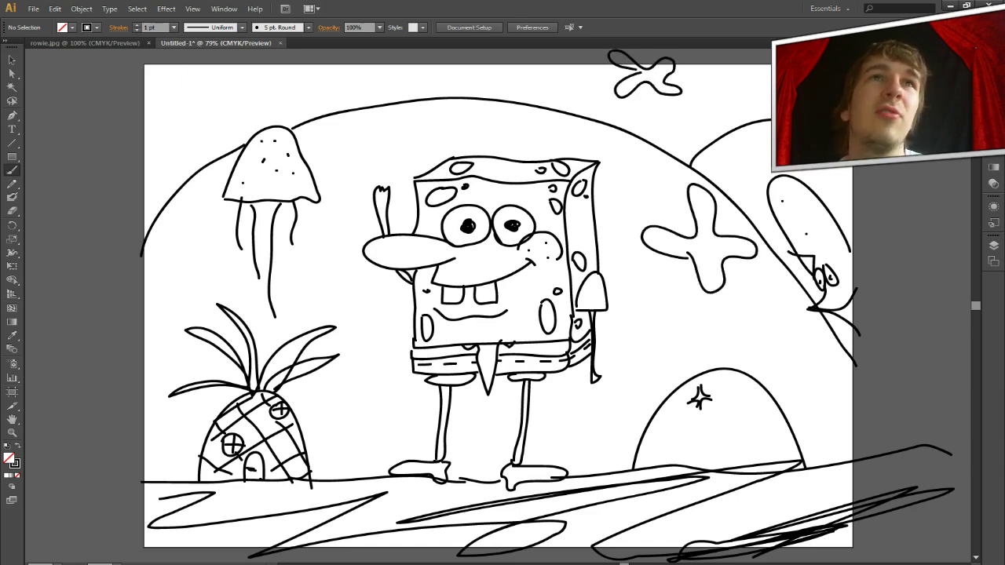
{"action": "mouse_move", "coordinate": [210, 107]}
{"action": "left_mouse_down"}
{"action": "mouse_move", "coordinate": [206, 125]}
{"action": "mouse_move", "coordinate": [243, 112]}
{"action": "mouse_move", "coordinate": [234, 74]}
{"action": "mouse_move", "coordinate": [188, 88]}
{"action": "mouse_move", "coordinate": [210, 107]}
{"action": "left_mouse_up"}
{"action": "mouse_move", "coordinate": [139, 275]}
{"action": "left_mouse_down"}
{"action": "mouse_move", "coordinate": [174, 269]}
{"action": "mouse_move", "coordinate": [162, 288]}
{"action": "mouse_move", "coordinate": [146, 286]}
{"action": "mouse_move", "coordinate": [173, 299]}
{"action": "left_mouse_up"}
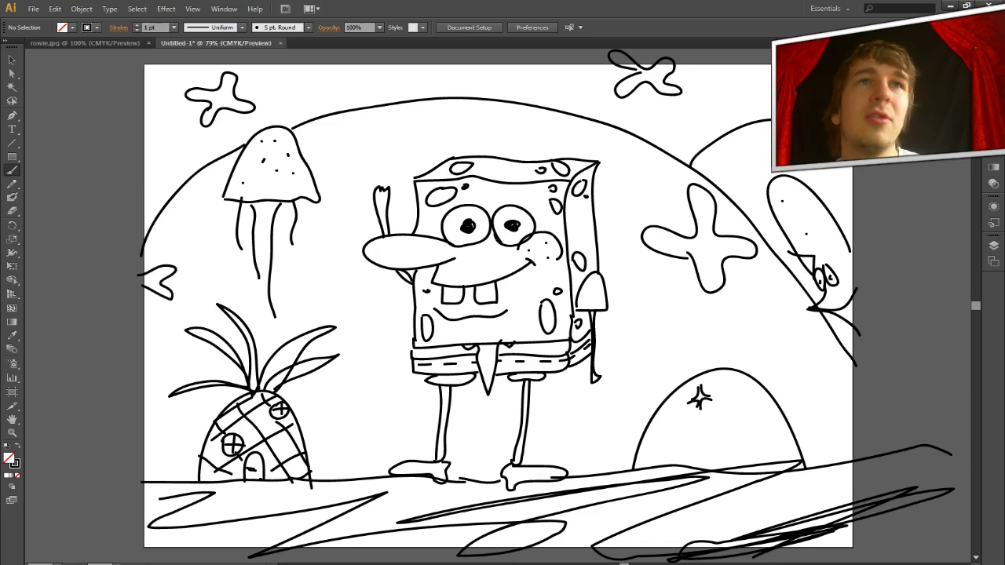